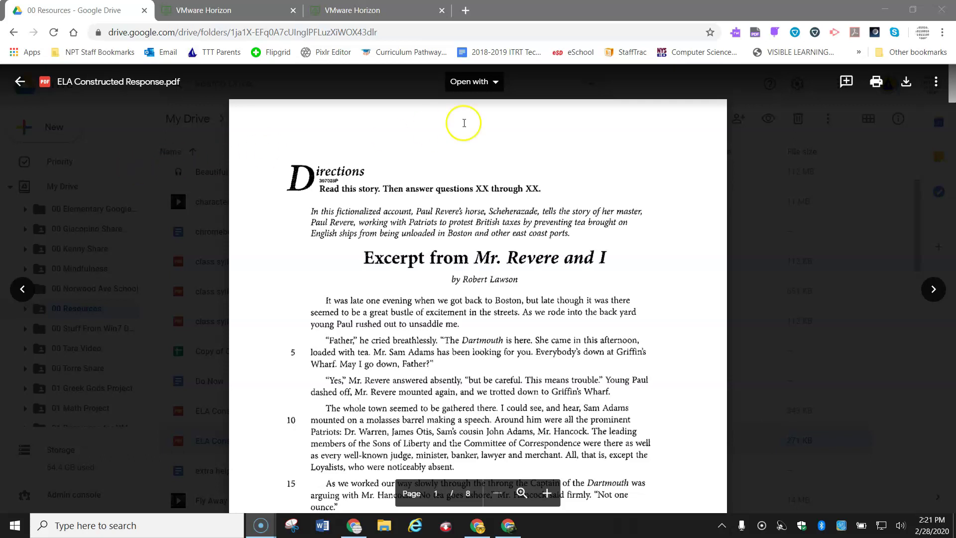
Choose Read&Write for Google Chrome to open the ELA Constructed Response PDF in Texthelp PDF Reader
{"action": "left_click", "coordinate": [496, 83]}
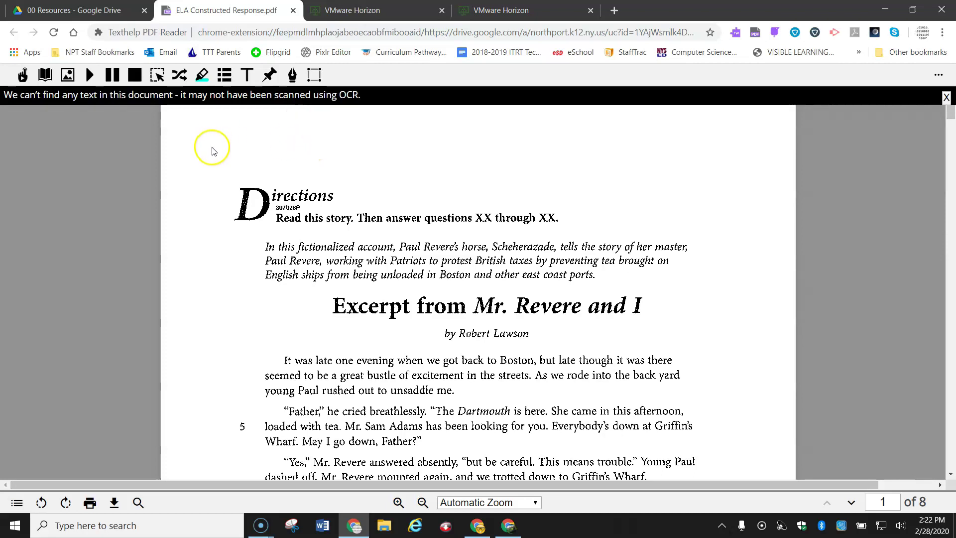
{"action": "left_click", "coordinate": [158, 76]}
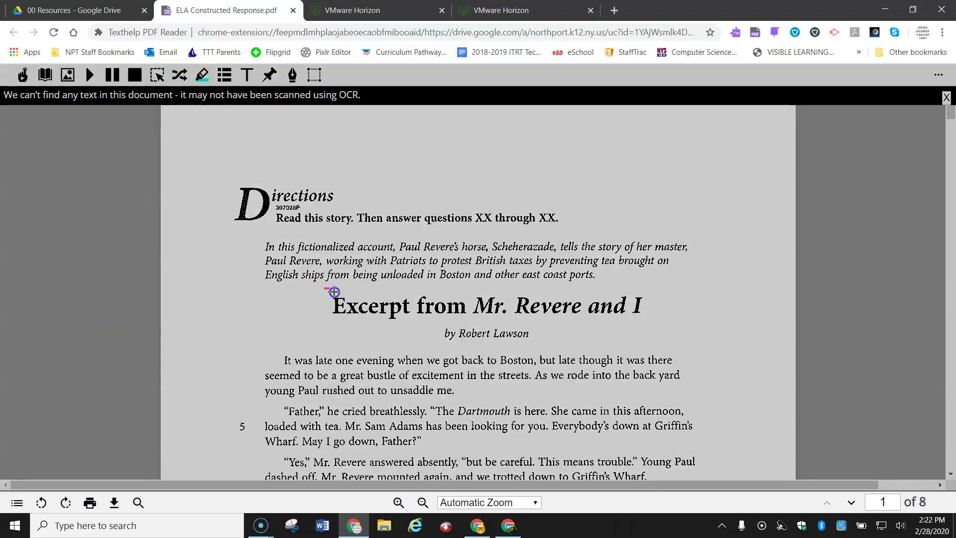
{"action": "left_click_drag", "start_coordinate": [325, 289], "coordinate": [414, 325]}
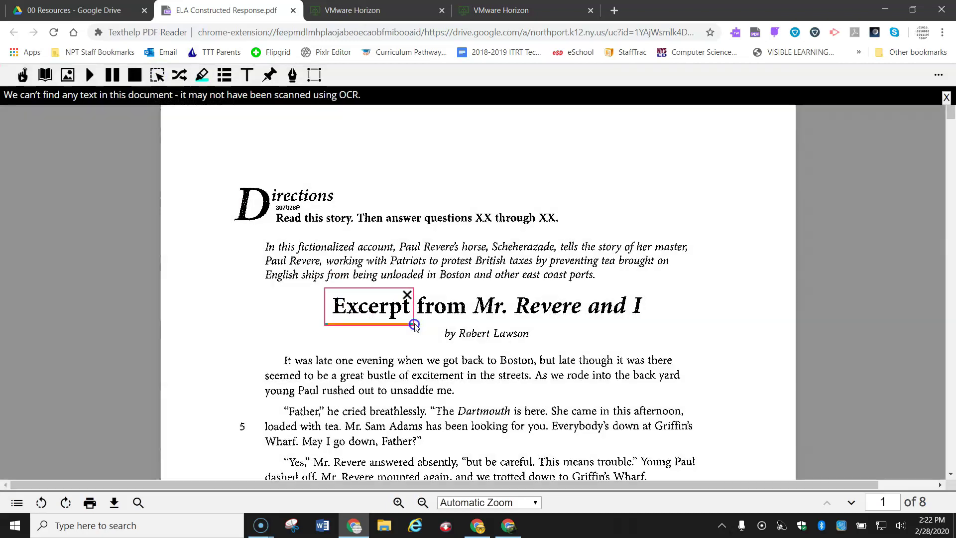
{"action": "left_click", "coordinate": [264, 318]}
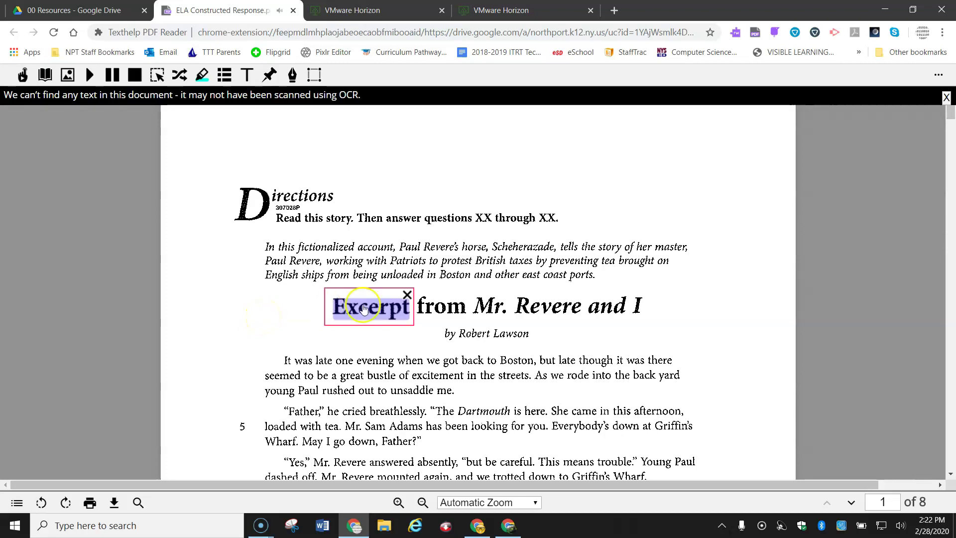
{"action": "left_click", "coordinate": [407, 294]}
{"action": "left_click", "coordinate": [259, 300]}
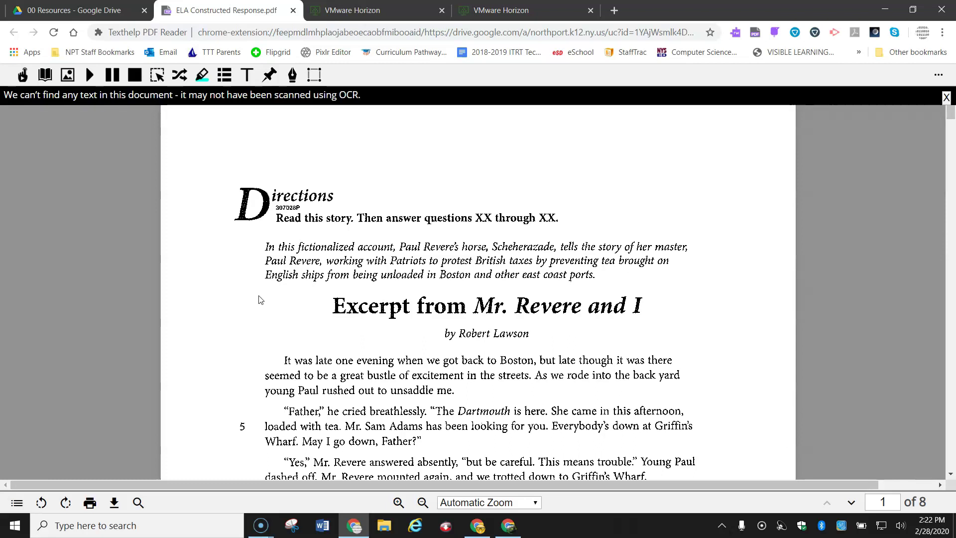
Leave the PDF in Texthelp PDF Reader for the VMware Horizon portal tab
{"action": "left_click", "coordinate": [253, 300]}
{"action": "key", "text": "ctrl+Tab"}
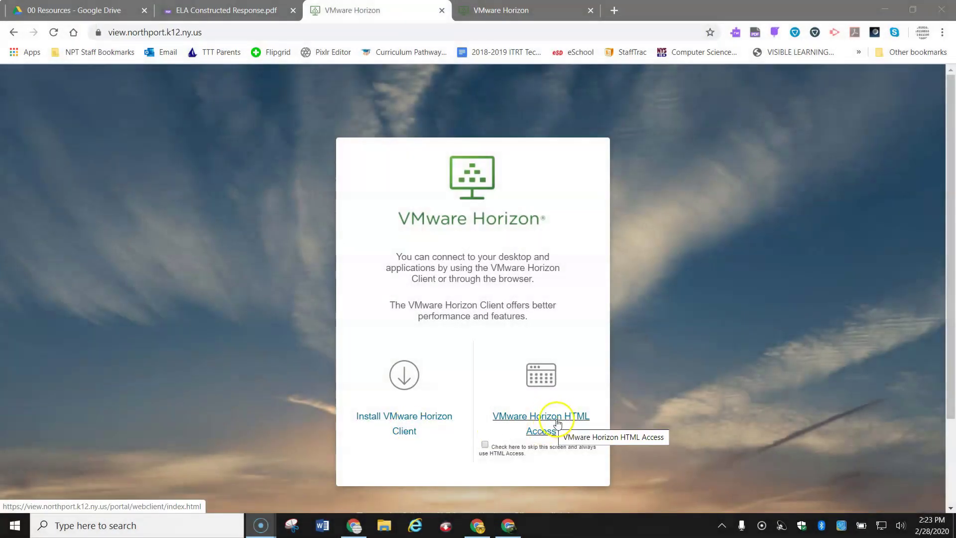
Bring up the remote Windows desktop and put the empty Acrobat Pro window in front
{"action": "left_click", "coordinate": [509, 10]}
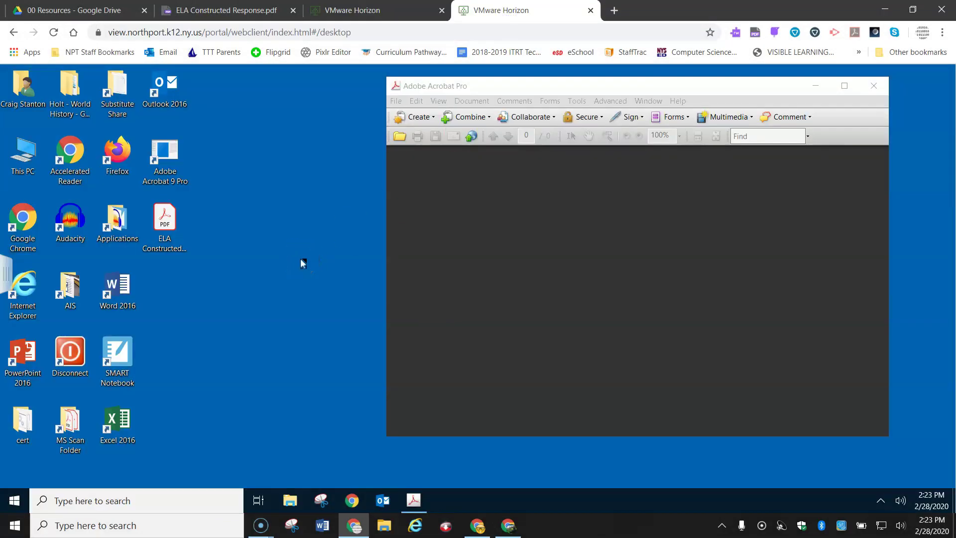
{"action": "left_click_drag", "start_coordinate": [167, 225], "coordinate": [177, 275]}
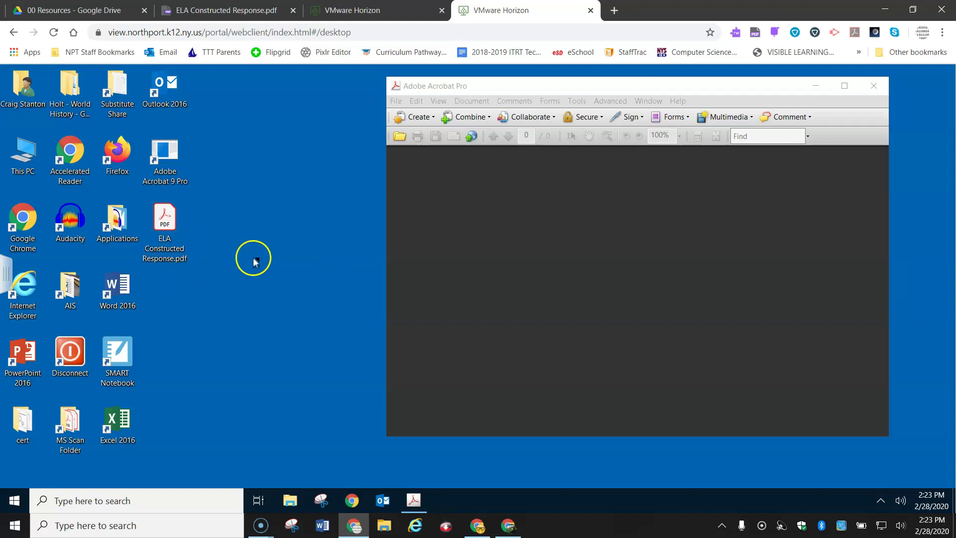
{"action": "left_click", "coordinate": [13, 503]}
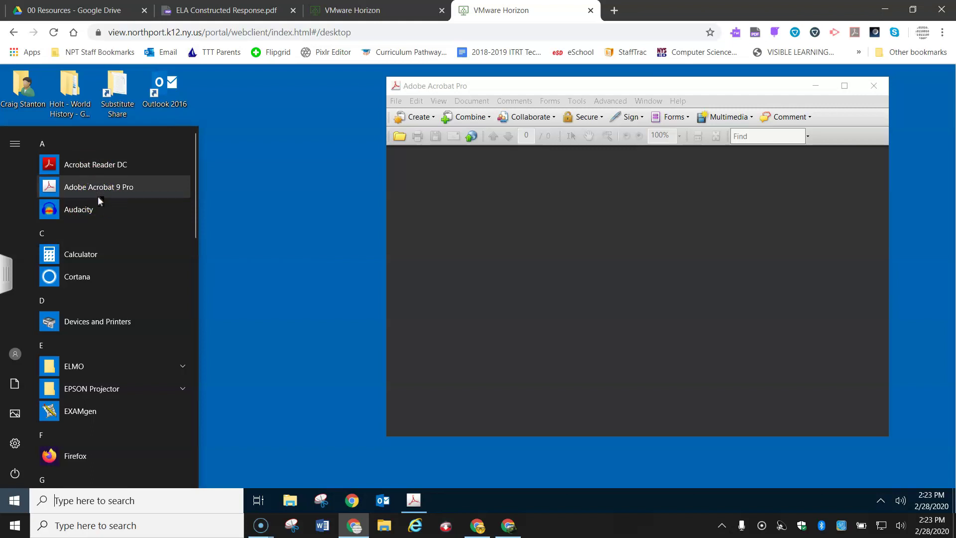
{"action": "left_click", "coordinate": [260, 217]}
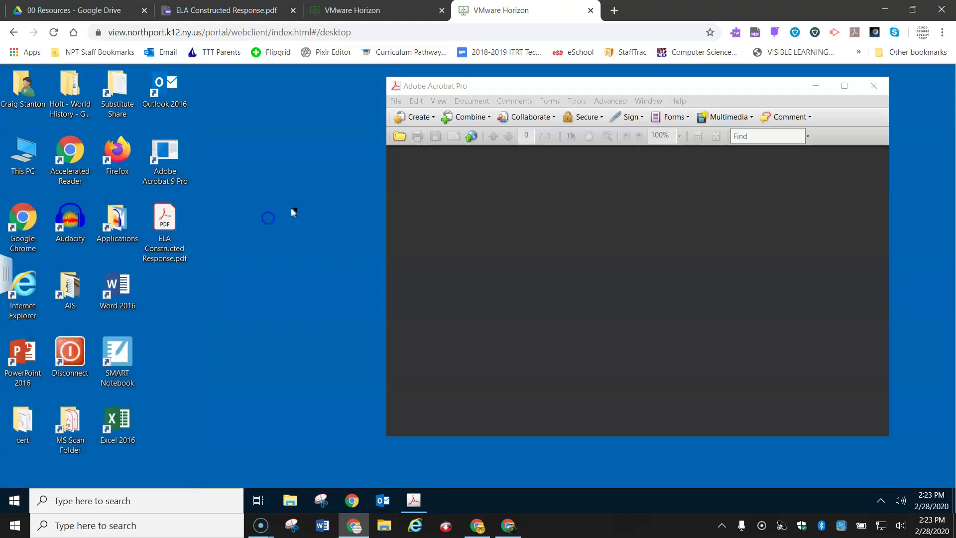
{"action": "left_click", "coordinate": [629, 86]}
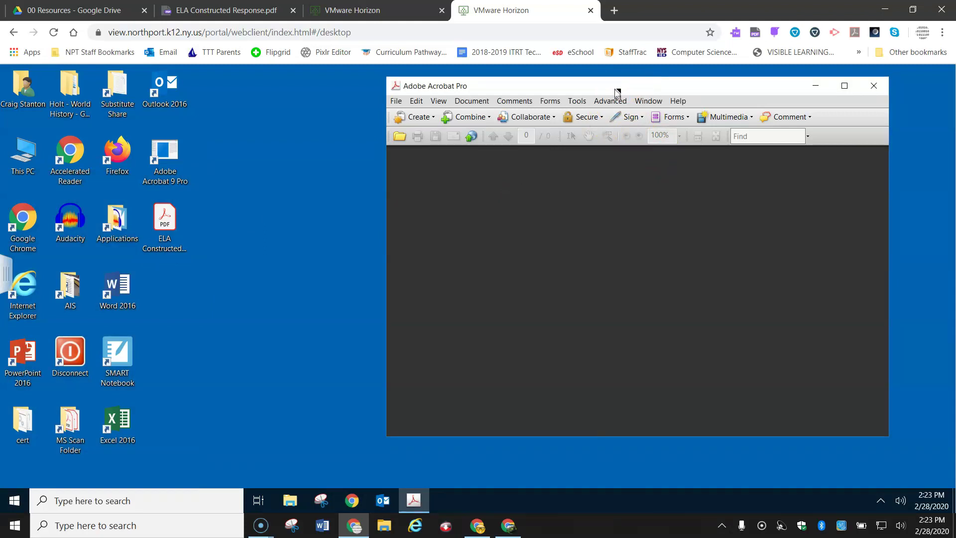
Open ELA Constructed Response.pdf from the Desktop in Acrobat and move the window left
{"action": "left_click", "coordinate": [397, 101]}
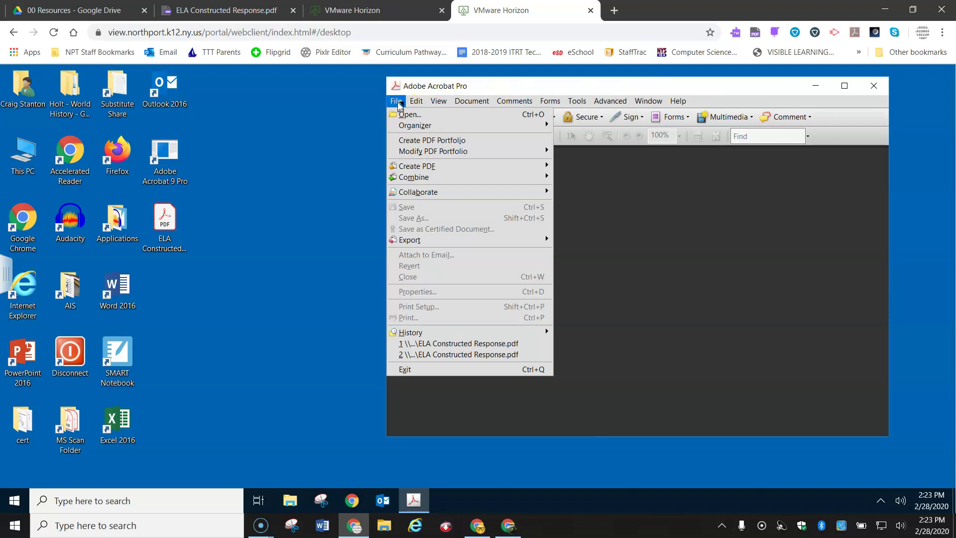
{"action": "left_click", "coordinate": [409, 117]}
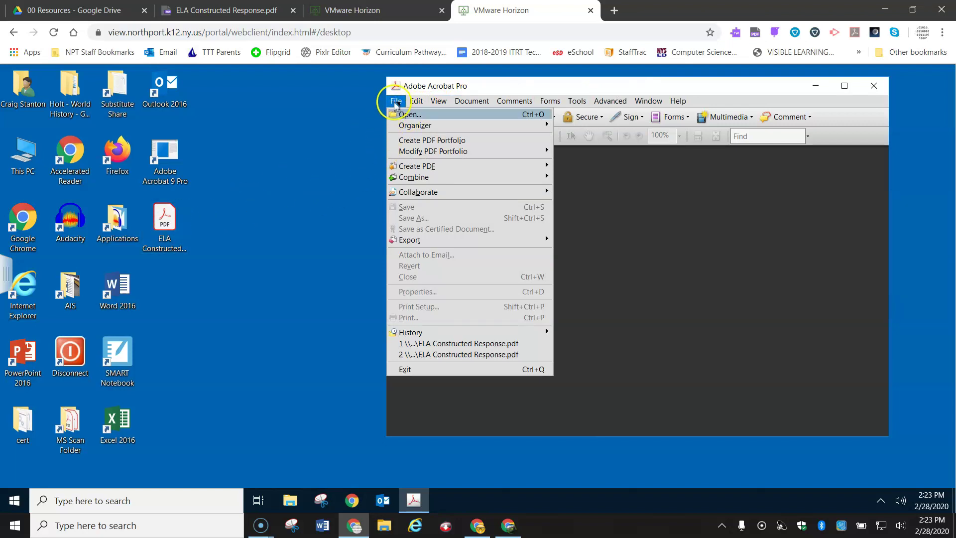
{"action": "left_click", "coordinate": [409, 115]}
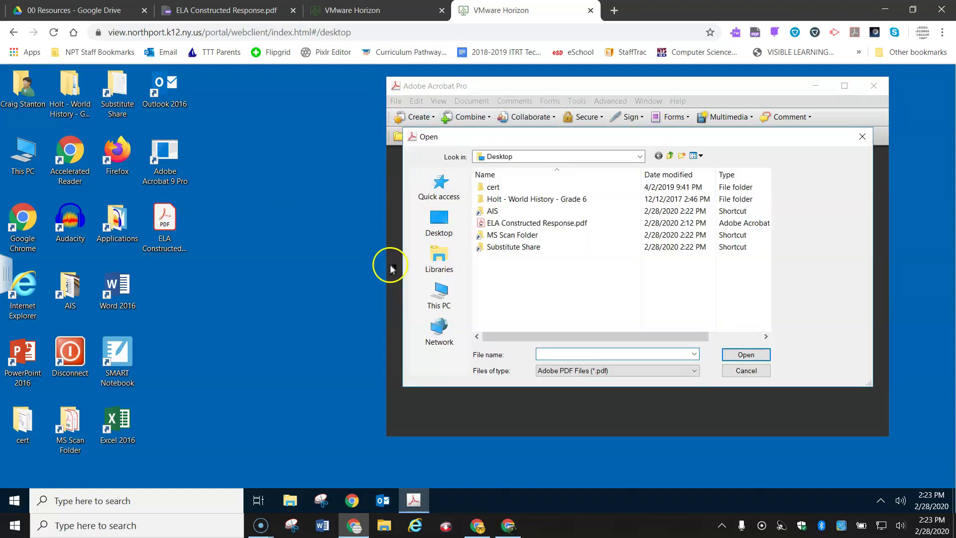
{"action": "left_click", "coordinate": [527, 224]}
{"action": "left_click", "coordinate": [747, 356]}
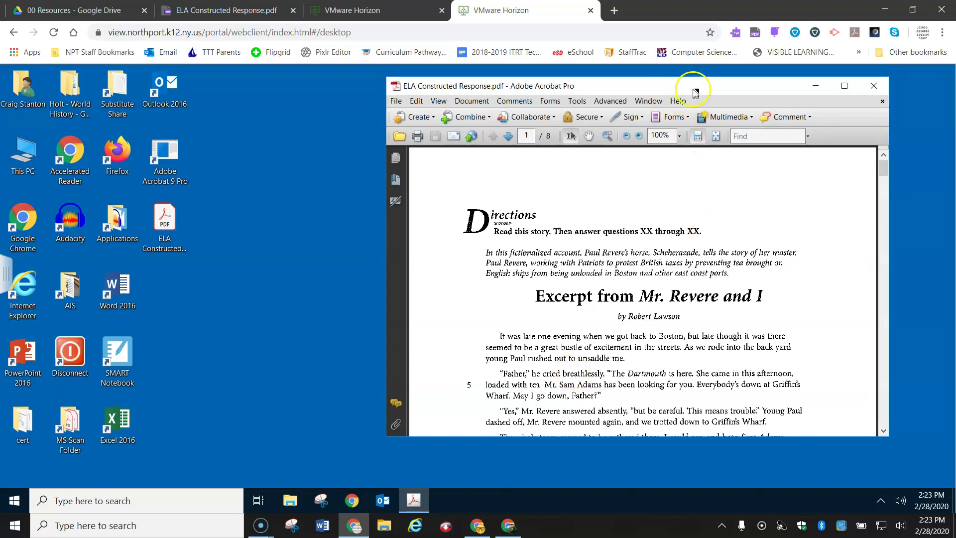
{"action": "left_click_drag", "start_coordinate": [692, 87], "coordinate": [618, 89]}
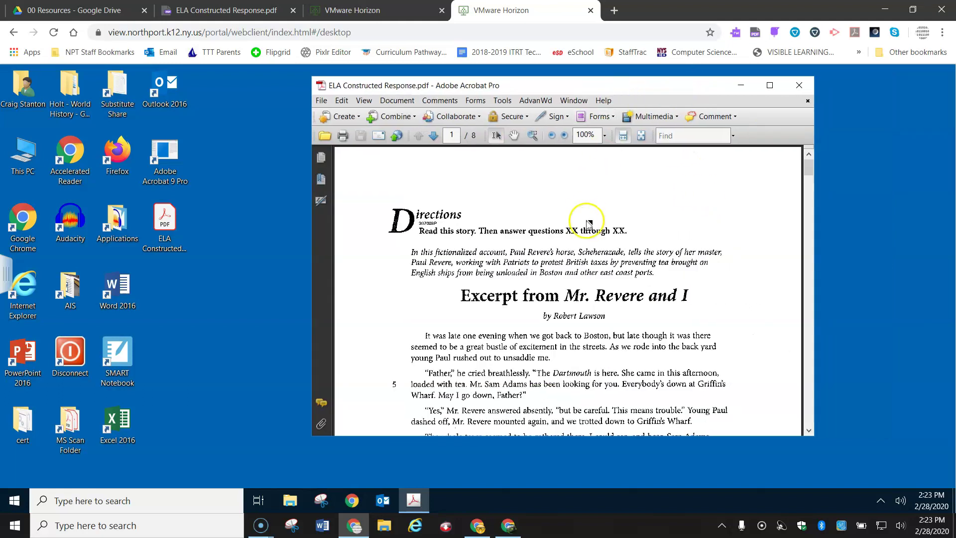
Recognize text using OCR on all 8 pages, producing a Searchable Image
{"action": "left_click", "coordinate": [401, 101]}
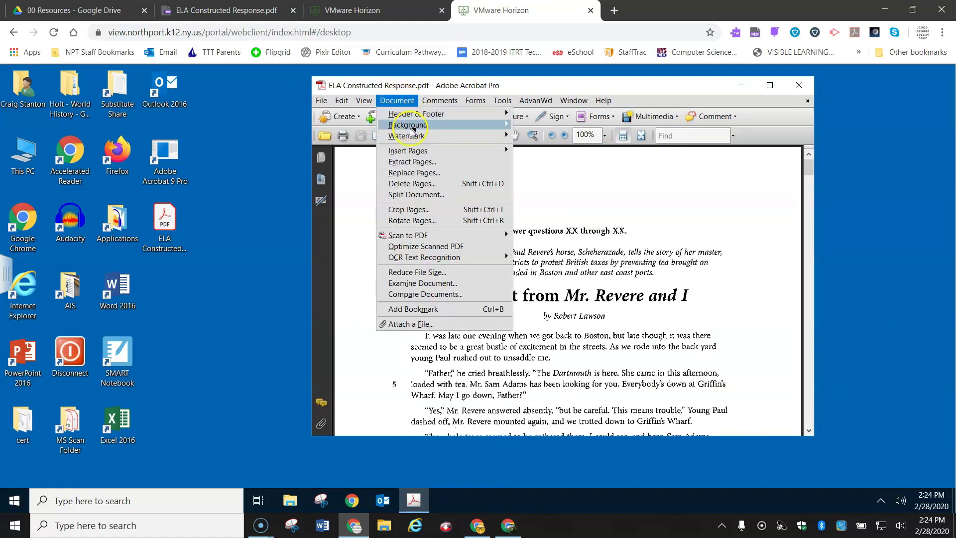
{"action": "mouse_move", "coordinate": [431, 263]}
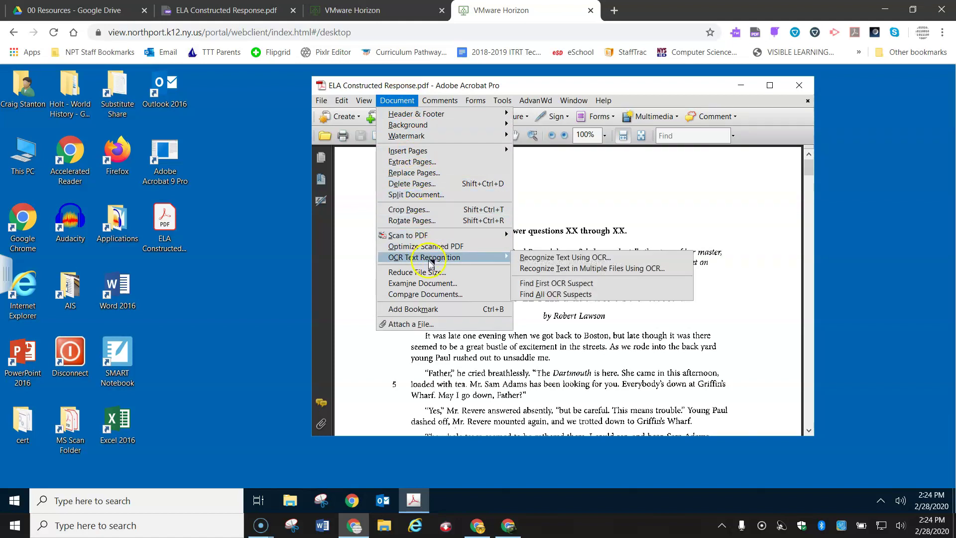
{"action": "left_click", "coordinate": [621, 262]}
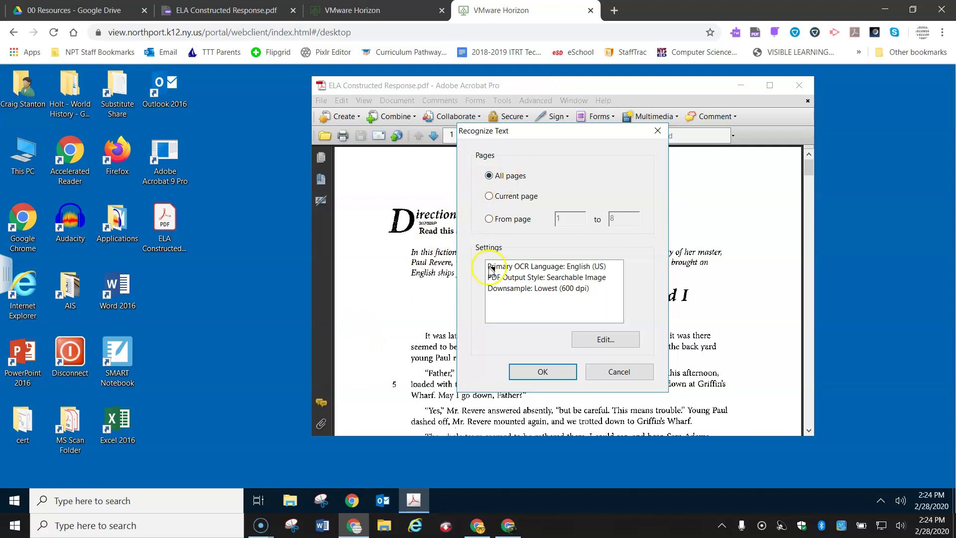
{"action": "left_click", "coordinate": [550, 372]}
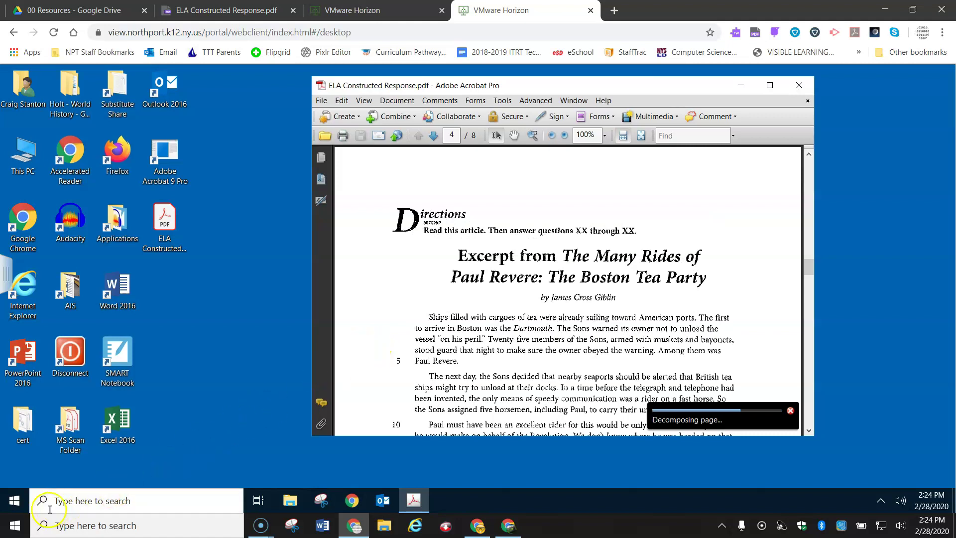
{"action": "left_click", "coordinate": [22, 524]}
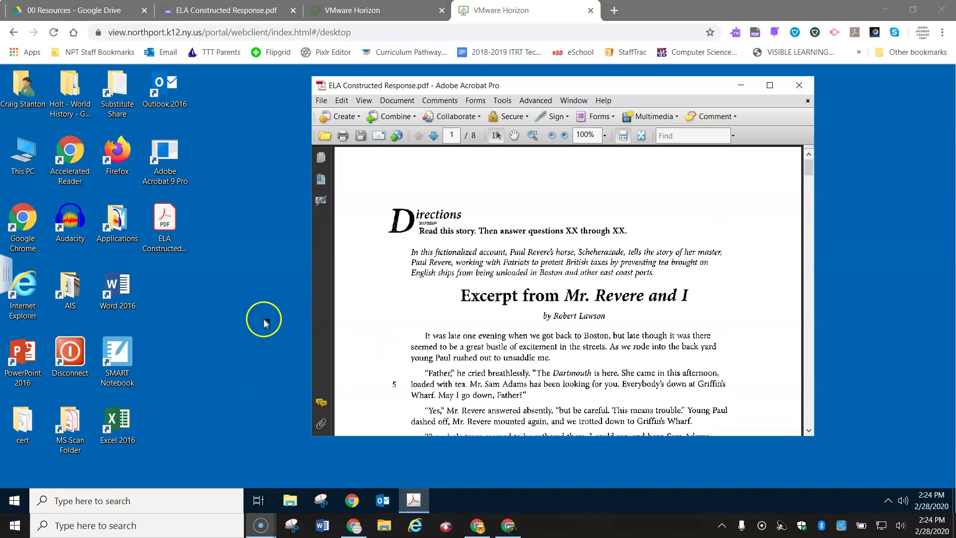
Save the recognized PDF as ELA Constructed Response (OCR).pdf
{"action": "left_click", "coordinate": [320, 101]}
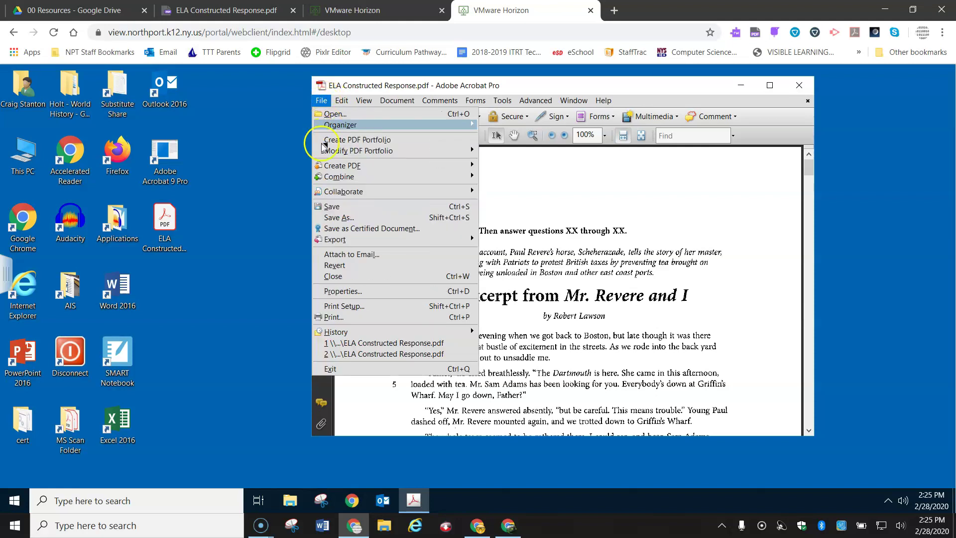
{"action": "left_click", "coordinate": [336, 217]}
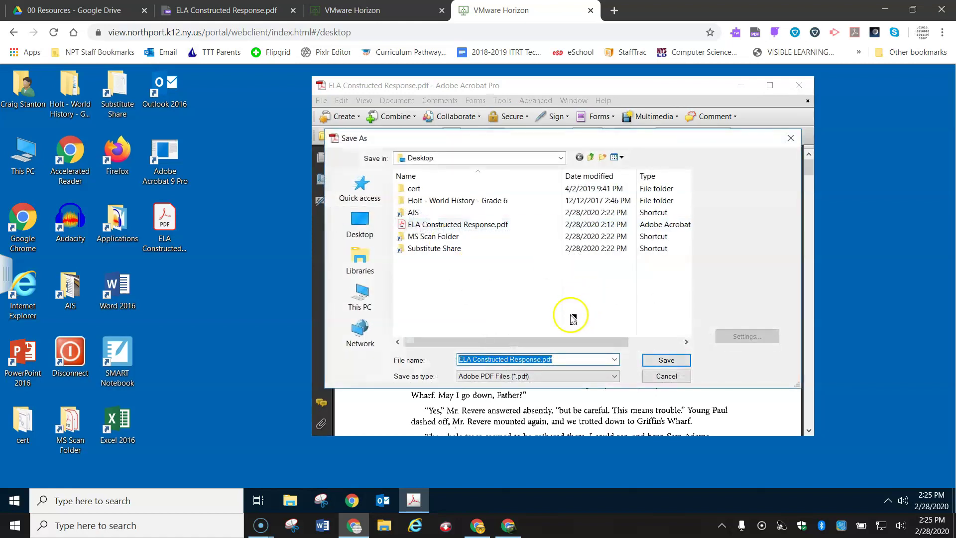
{"action": "left_click", "coordinate": [539, 360]}
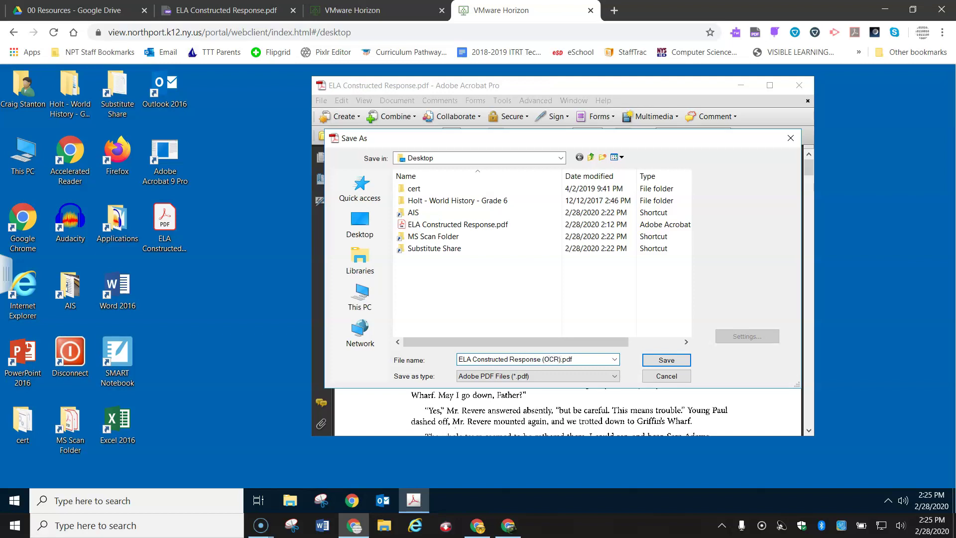
{"action": "left_click", "coordinate": [618, 341]}
{"action": "left_click", "coordinate": [666, 360]}
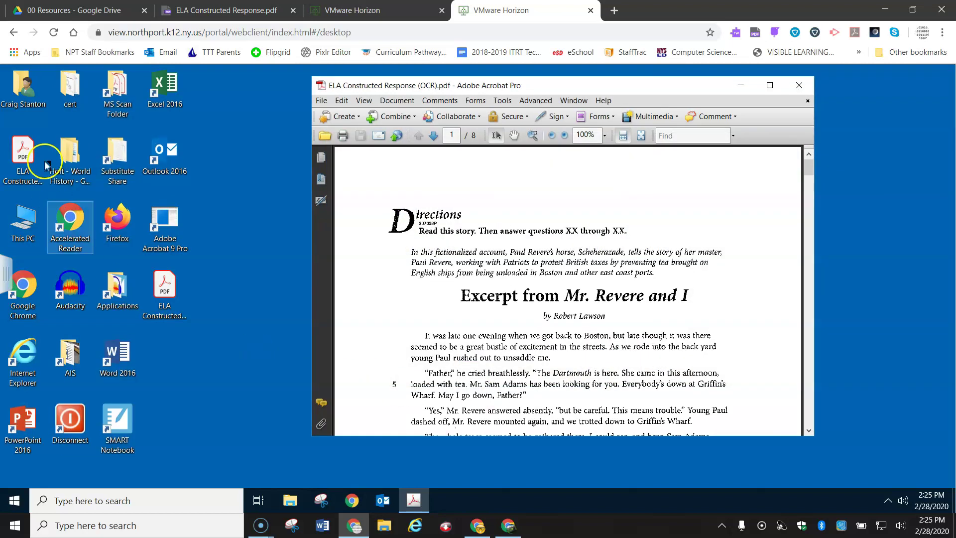
Close Acrobat and place the OCR copy beside the original PDF on the desktop
{"action": "left_click", "coordinate": [802, 85]}
{"action": "left_click_drag", "start_coordinate": [27, 145], "coordinate": [269, 288]}
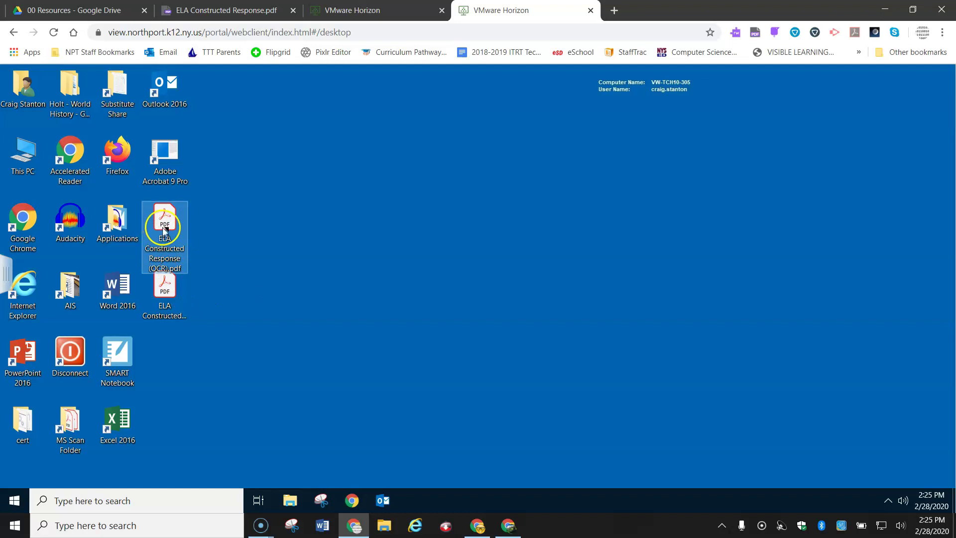
{"action": "left_click", "coordinate": [167, 284]}
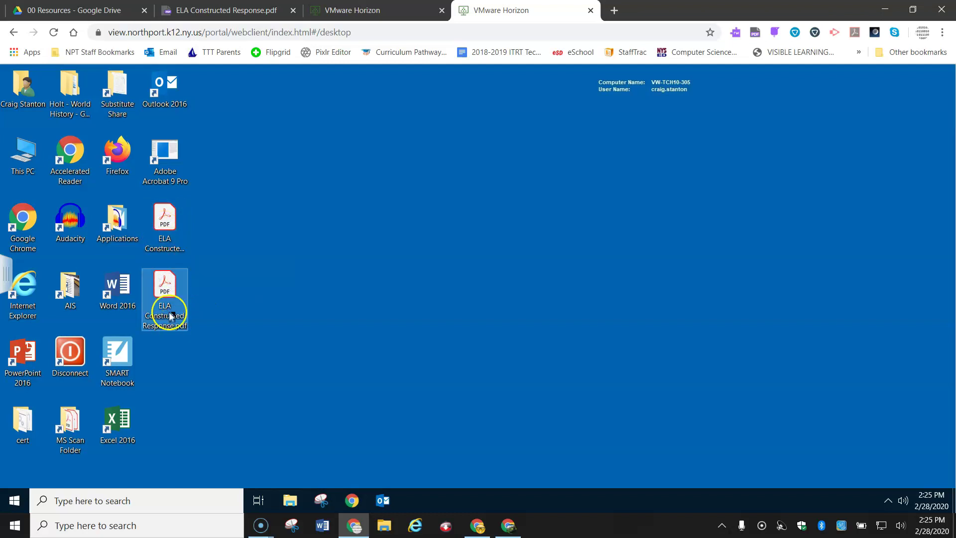
{"action": "left_click", "coordinate": [262, 292]}
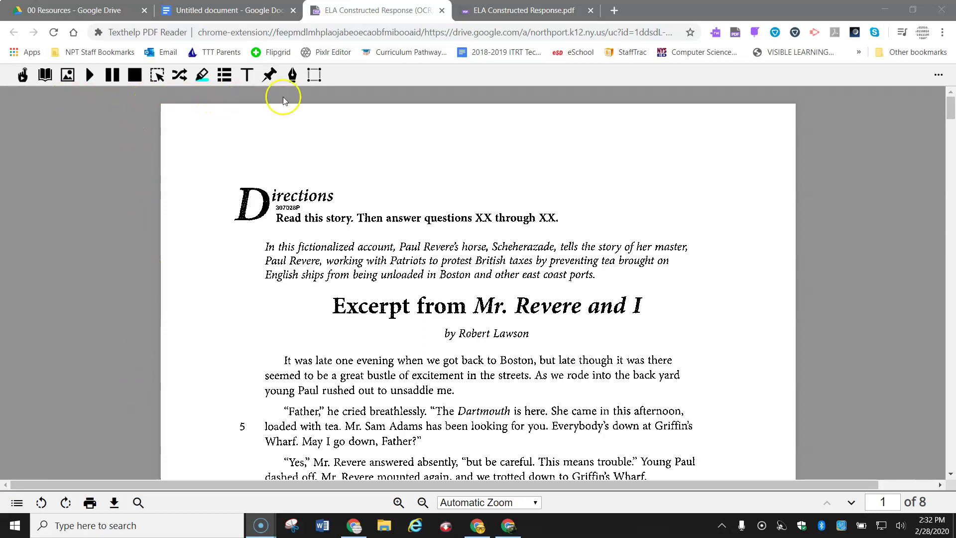
Have the OCR copy's opening sentence read aloud, then stop playback
{"action": "left_click", "coordinate": [498, 10]}
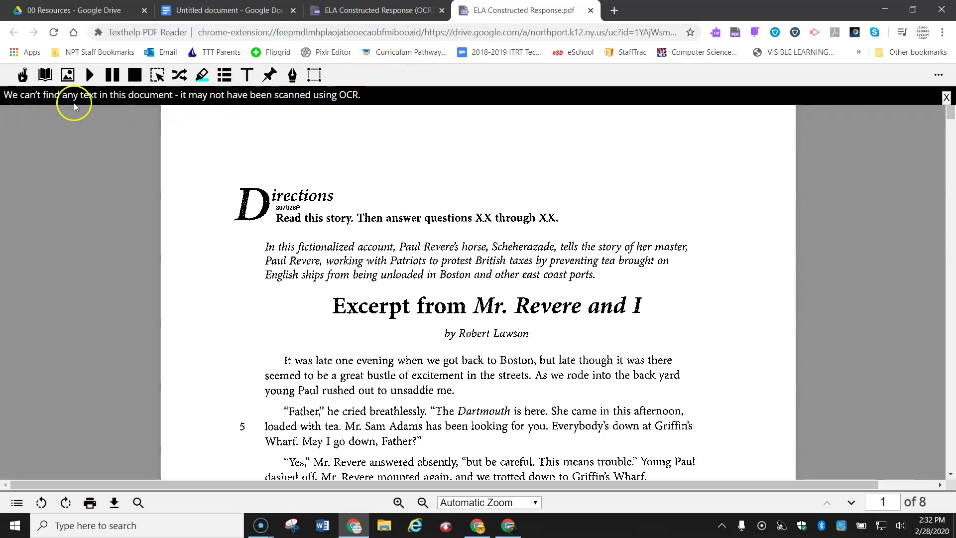
{"action": "left_click", "coordinate": [390, 10]}
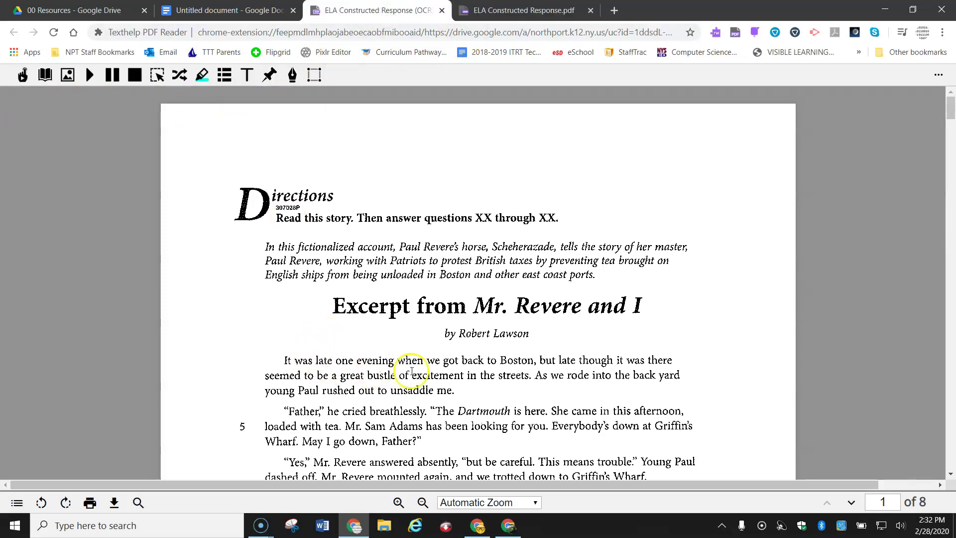
{"action": "scroll", "coordinate": [447, 363], "scroll_direction": "down", "scroll_amount": 1}
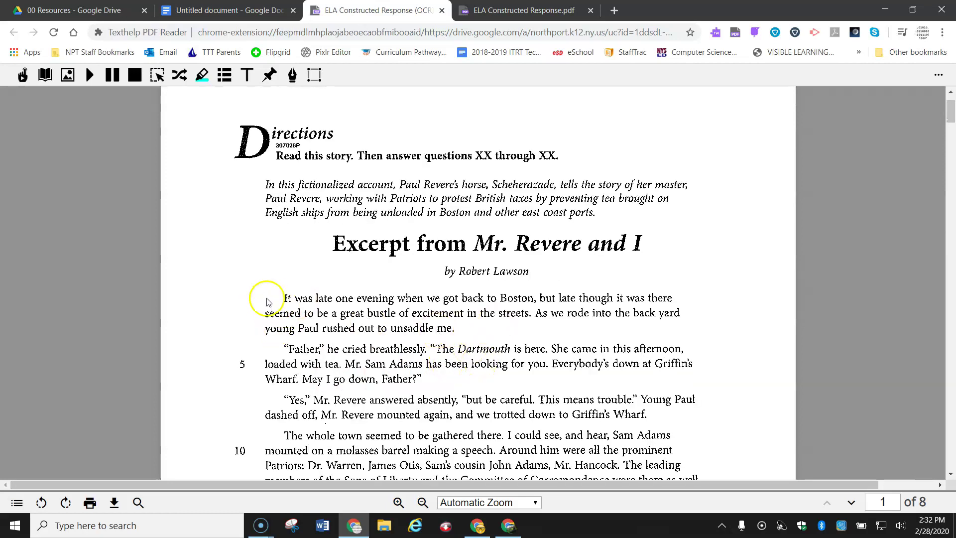
{"action": "left_click_drag", "start_coordinate": [283, 298], "coordinate": [515, 313]}
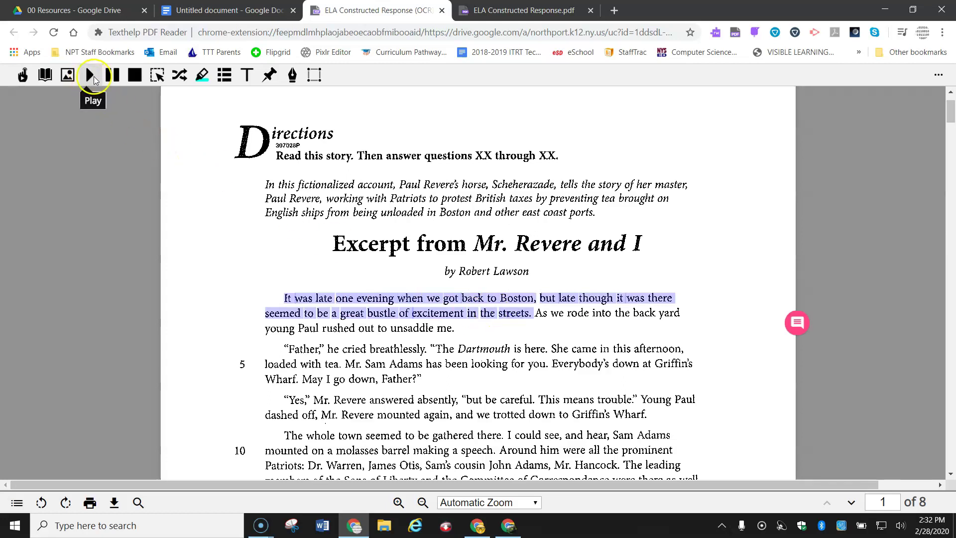
{"action": "left_click", "coordinate": [91, 75]}
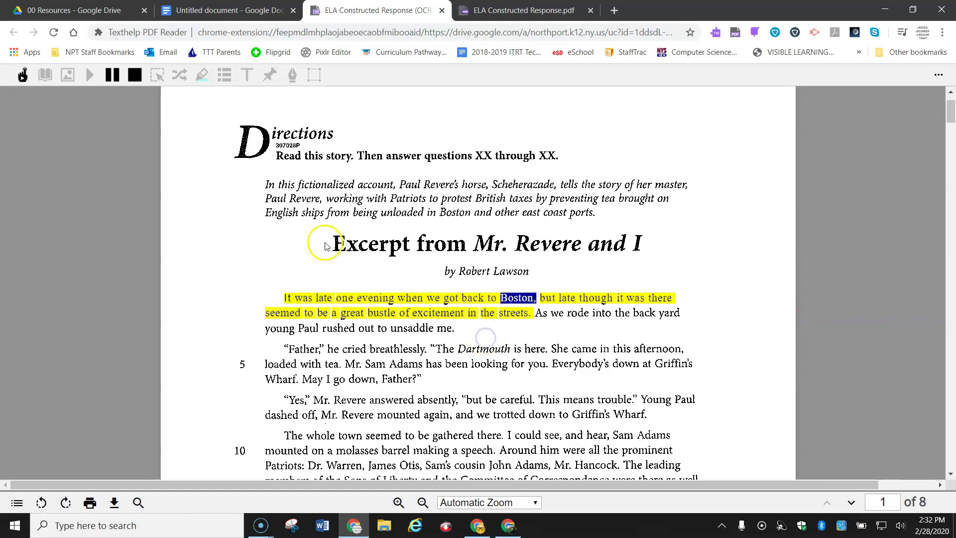
{"action": "left_click", "coordinate": [141, 76]}
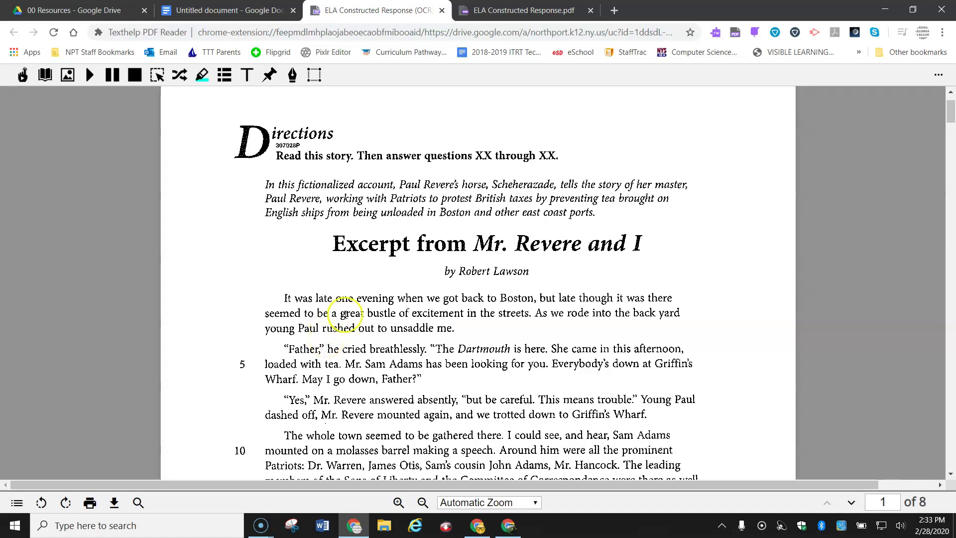
Copy the excerpt from the title through 'Griffin's Wharf.'
{"action": "left_click_drag", "start_coordinate": [333, 243], "coordinate": [648, 414]}
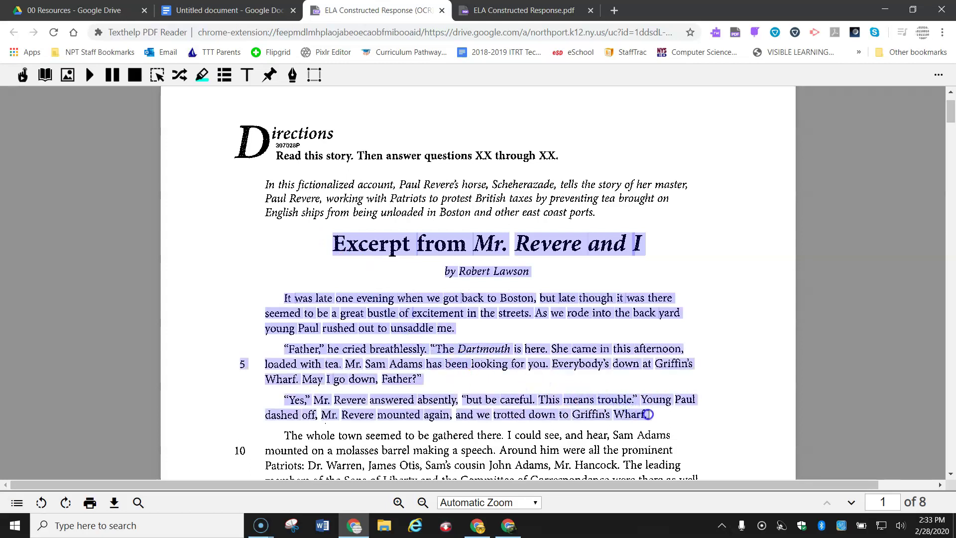
{"action": "right_click", "coordinate": [409, 319]}
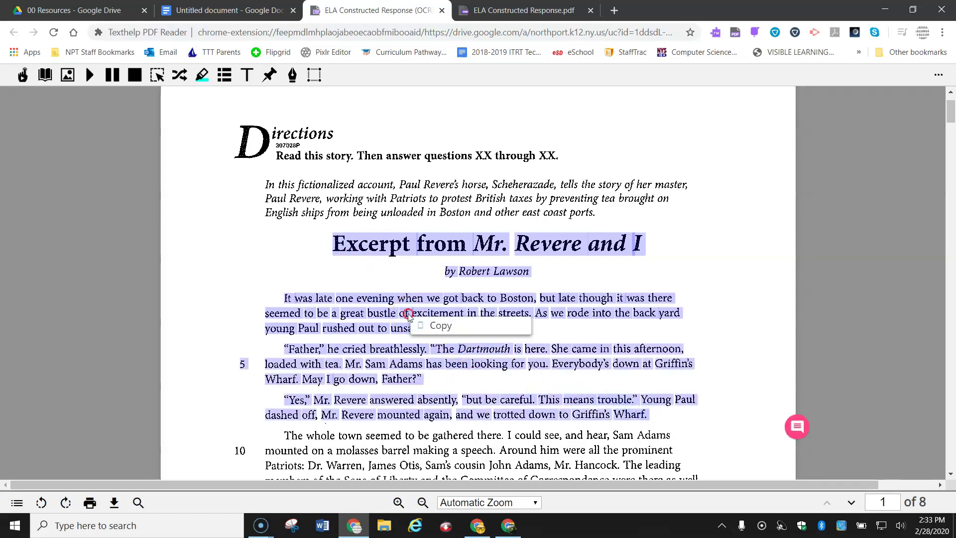
{"action": "left_click", "coordinate": [438, 324]}
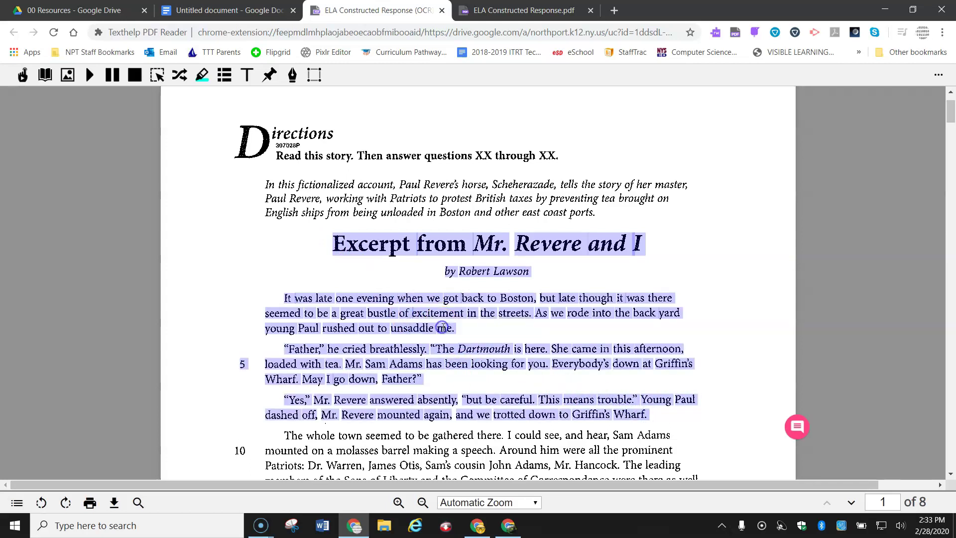
Paste the copied excerpt into the untitled Google Doc
{"action": "left_click", "coordinate": [232, 15]}
{"action": "right_click", "coordinate": [298, 214]}
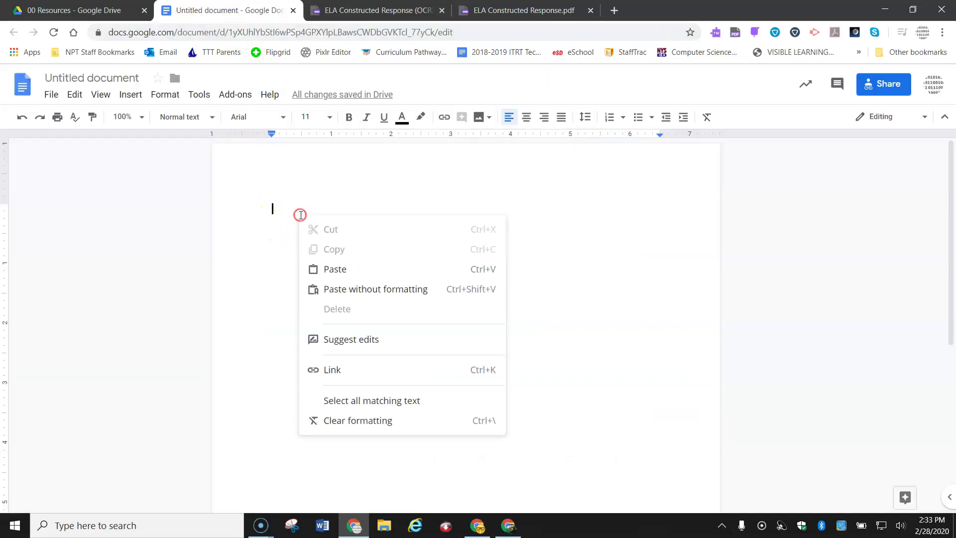
{"action": "left_click", "coordinate": [334, 270]}
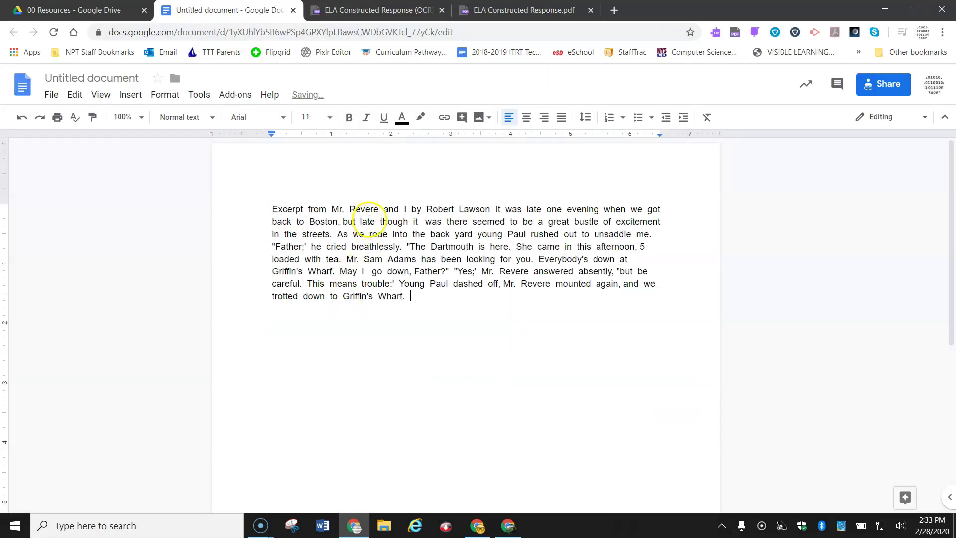
Split the title, byline and story onto separate lines, leaving the caret at the story's start
{"action": "left_click", "coordinate": [410, 209]}
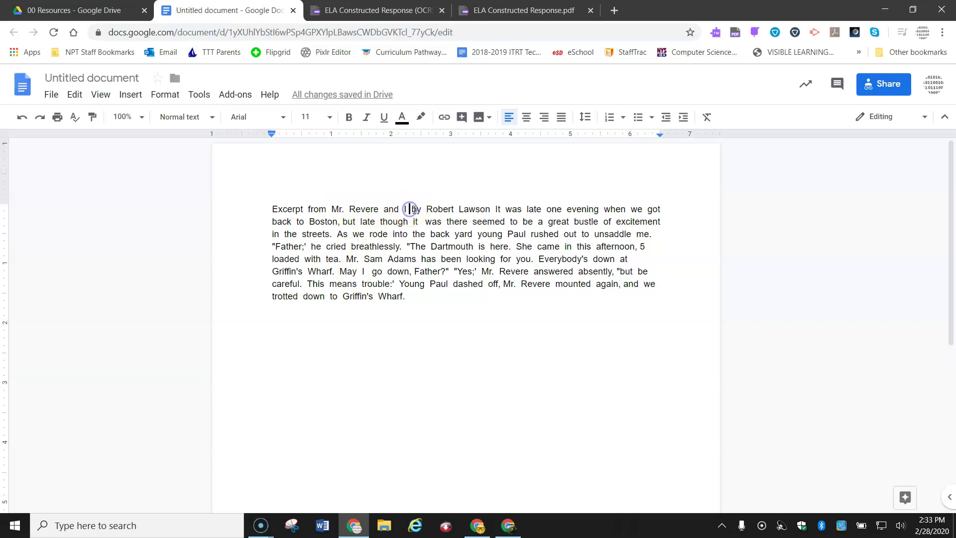
{"action": "key", "text": "Return"}
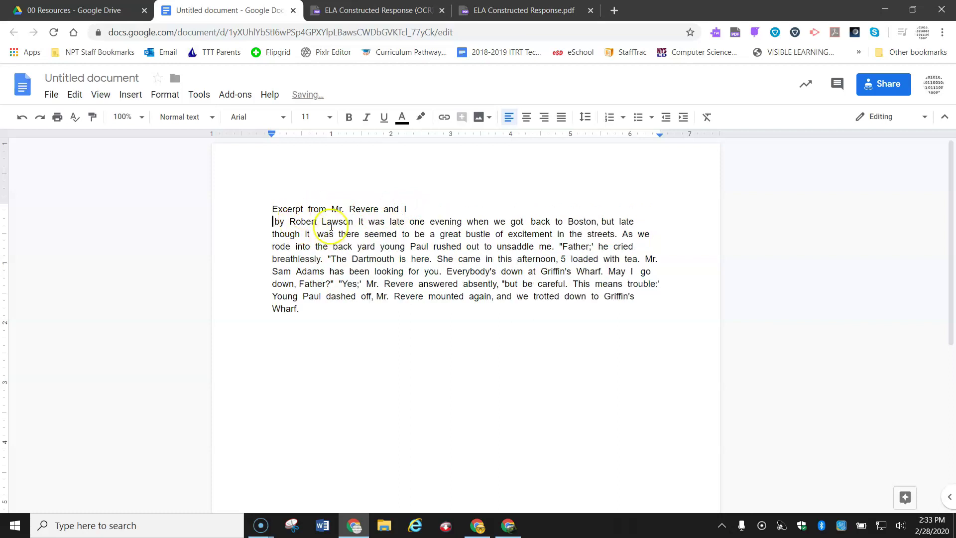
{"action": "left_click", "coordinate": [360, 221]}
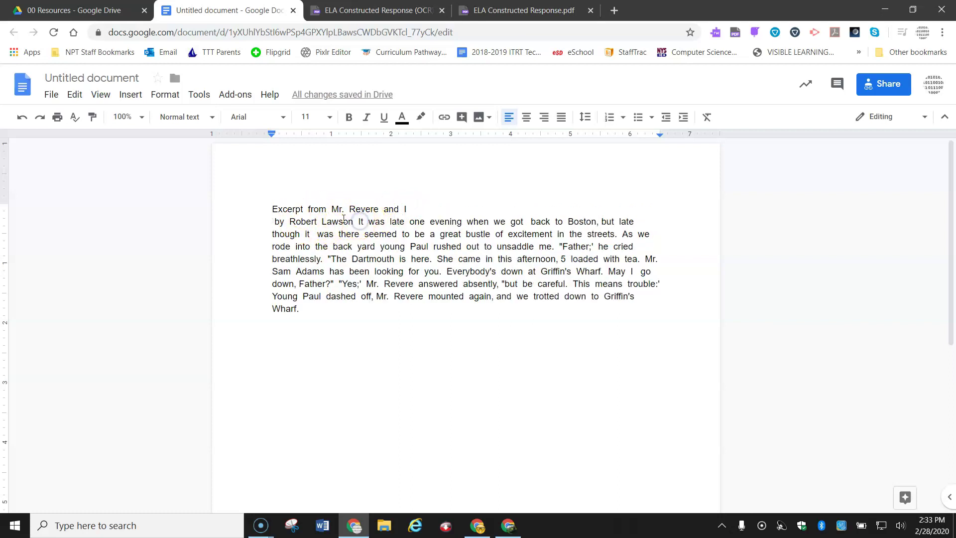
{"action": "key", "text": "Return"}
{"action": "key", "text": "Return"}
{"action": "left_click", "coordinate": [383, 408]}
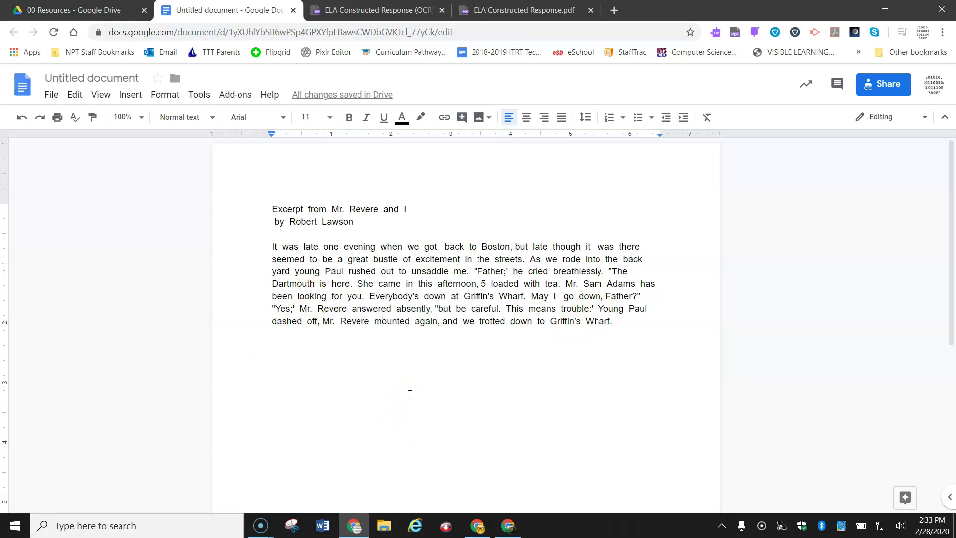
{"action": "left_click", "coordinate": [272, 246]}
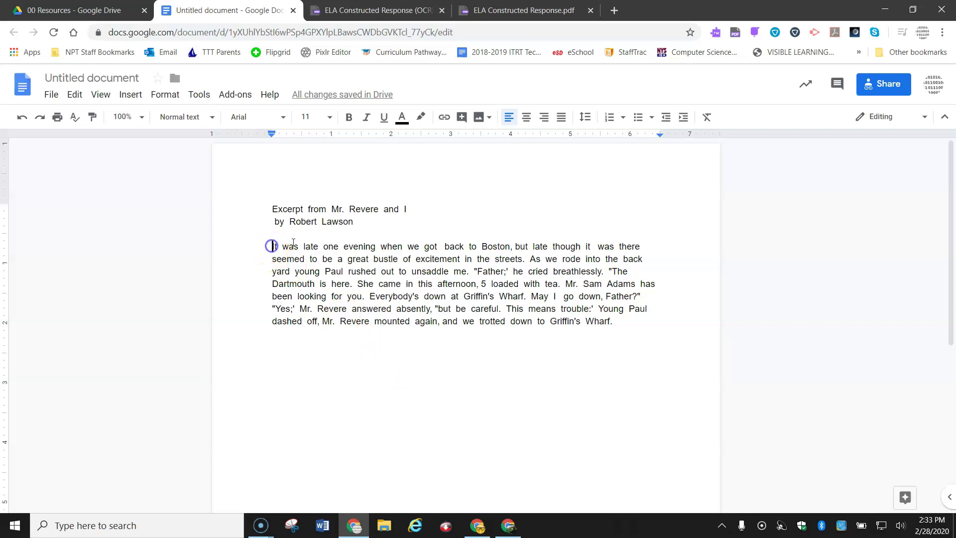
Turn on the Read&Write toolbar and play the Mr. Revere and I story from its first sentence
{"action": "left_click", "coordinate": [717, 35]}
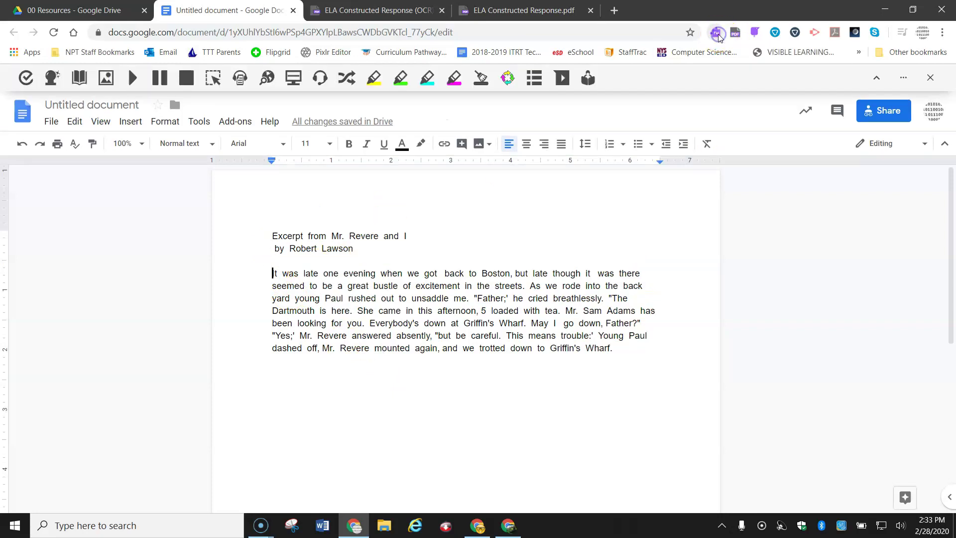
{"action": "left_click", "coordinate": [132, 78]}
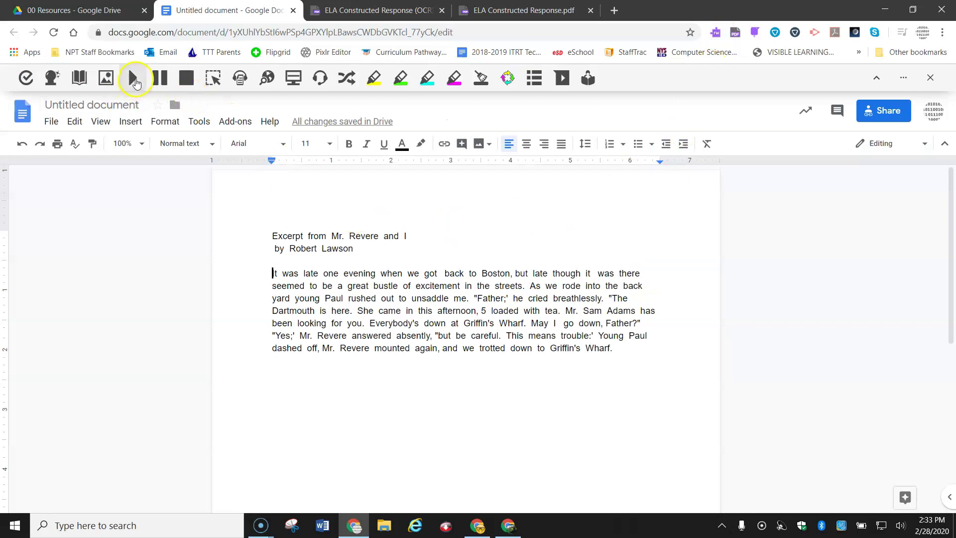